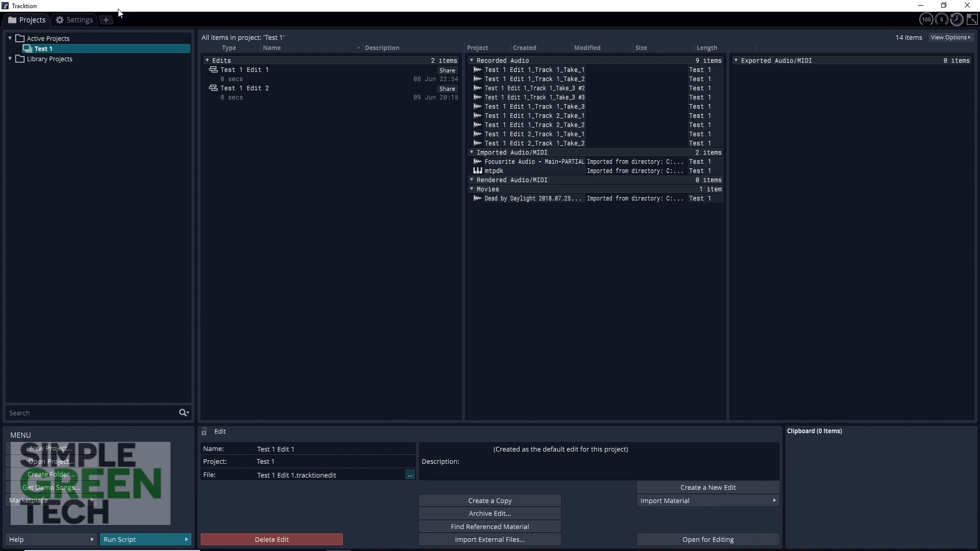
Step: Check the audio device settings and create a new project named "testt" without a template
{"action": "left_click", "coordinate": [73, 21]}
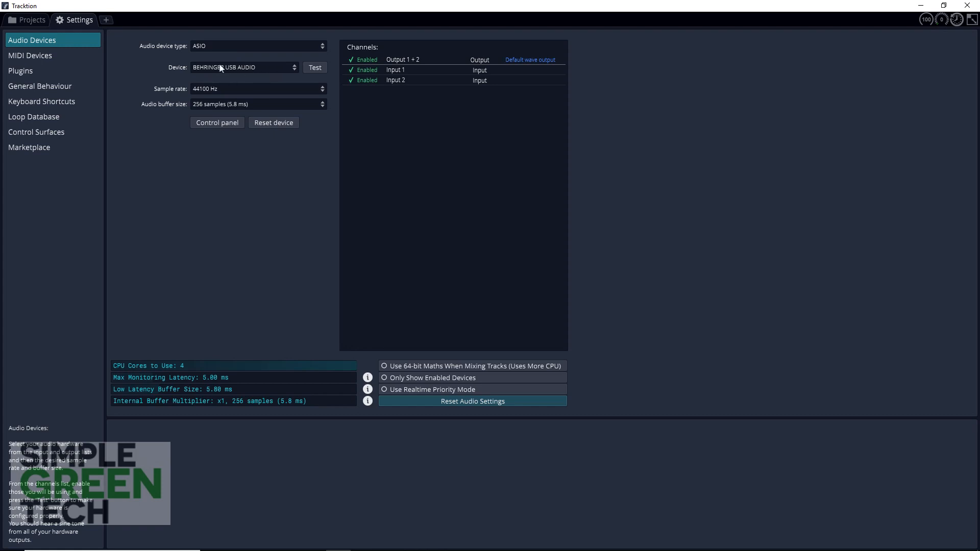
{"action": "left_click", "coordinate": [106, 20]}
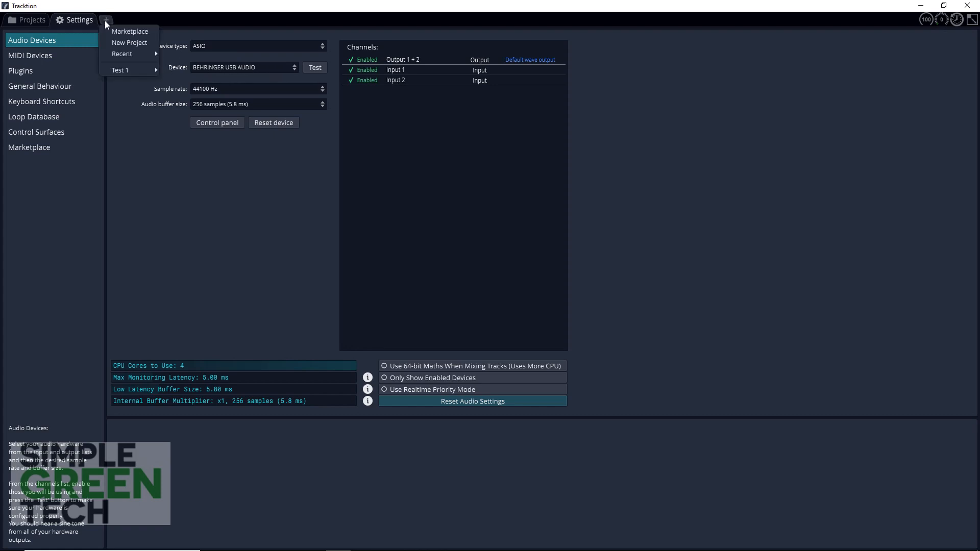
{"action": "left_click", "coordinate": [123, 44]}
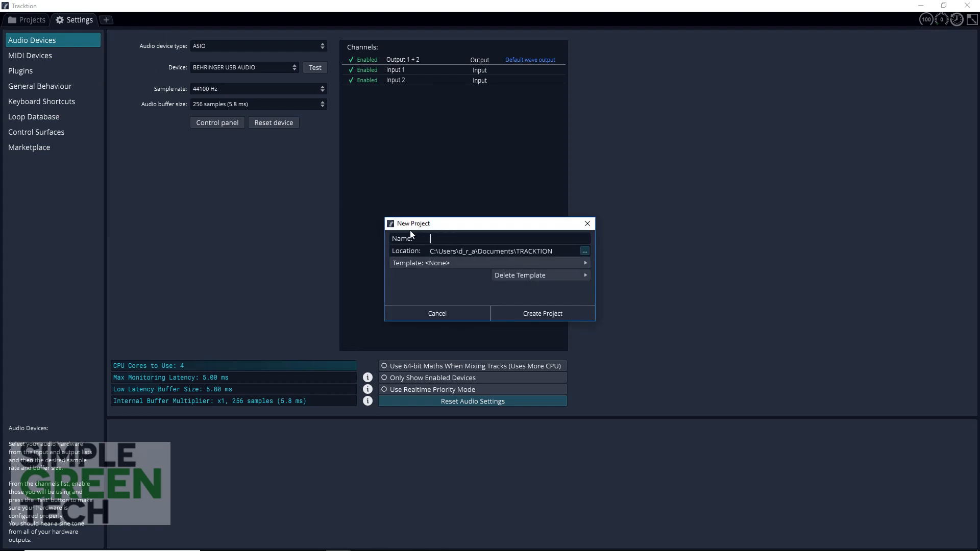
{"action": "type", "text": "testt"}
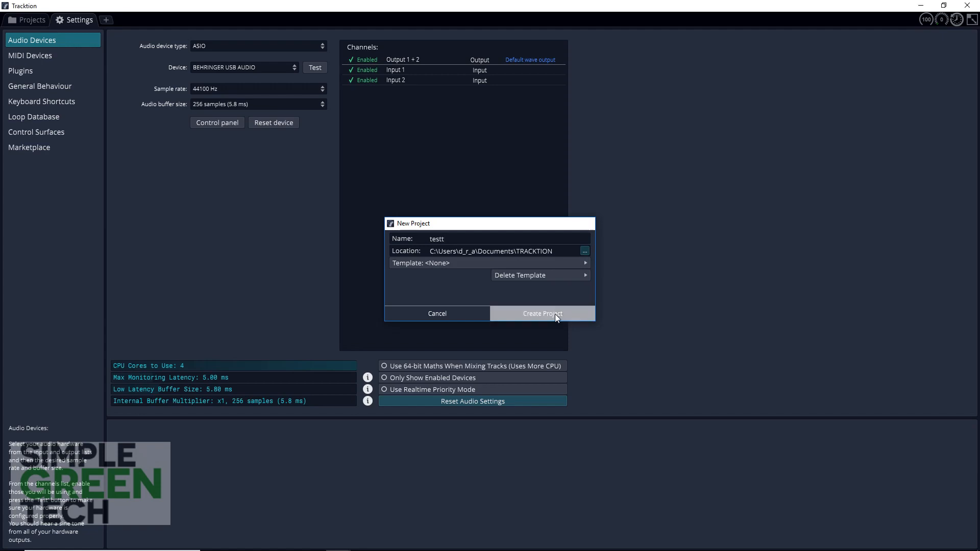
{"action": "left_click", "coordinate": [555, 314]}
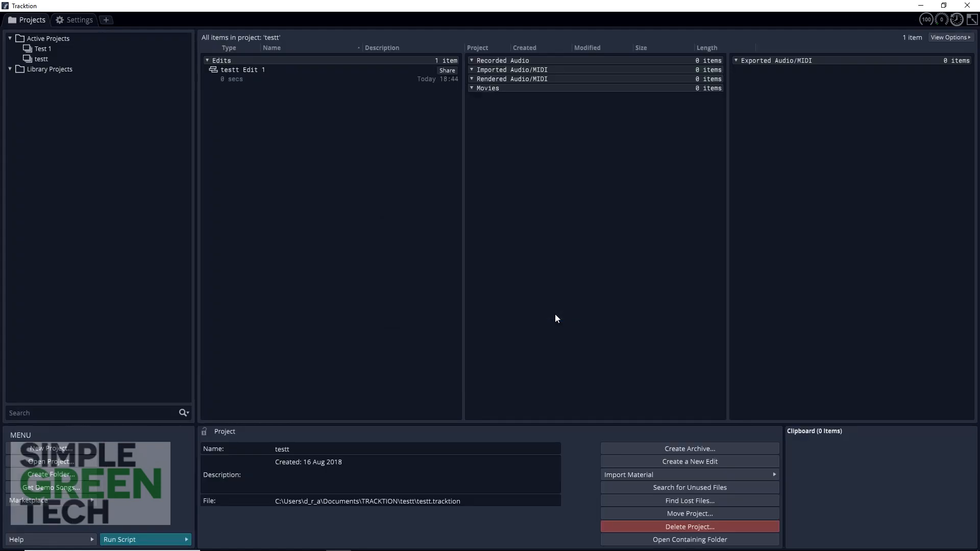
Step: Open testt Edit 1 for editing and switch the metronome click on and off again
{"action": "double_click", "coordinate": [231, 72]}
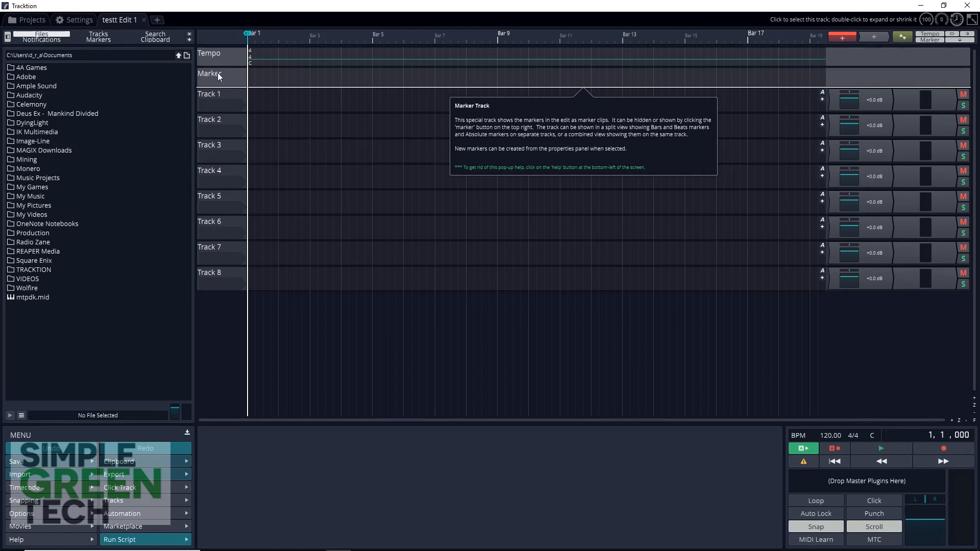
{"action": "left_click", "coordinate": [870, 503]}
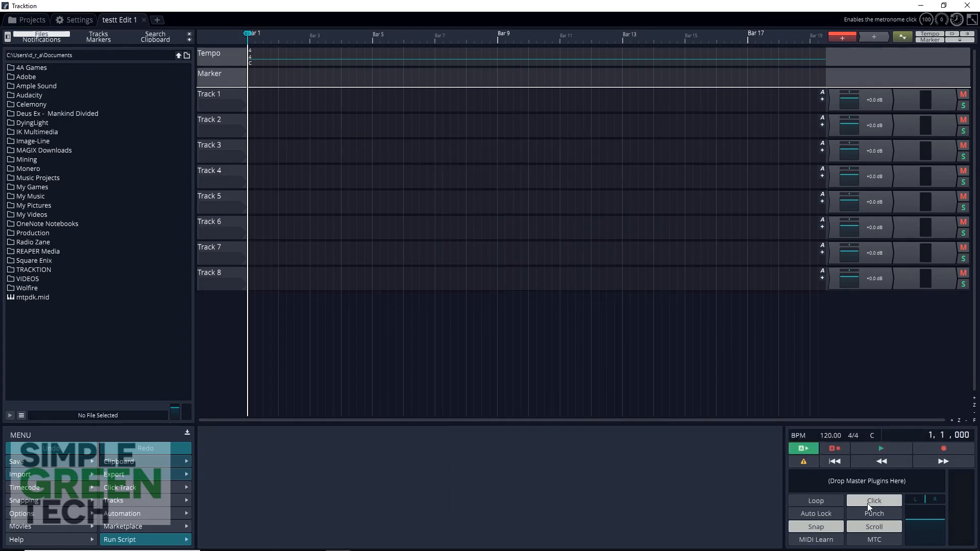
{"action": "left_click", "coordinate": [868, 503]}
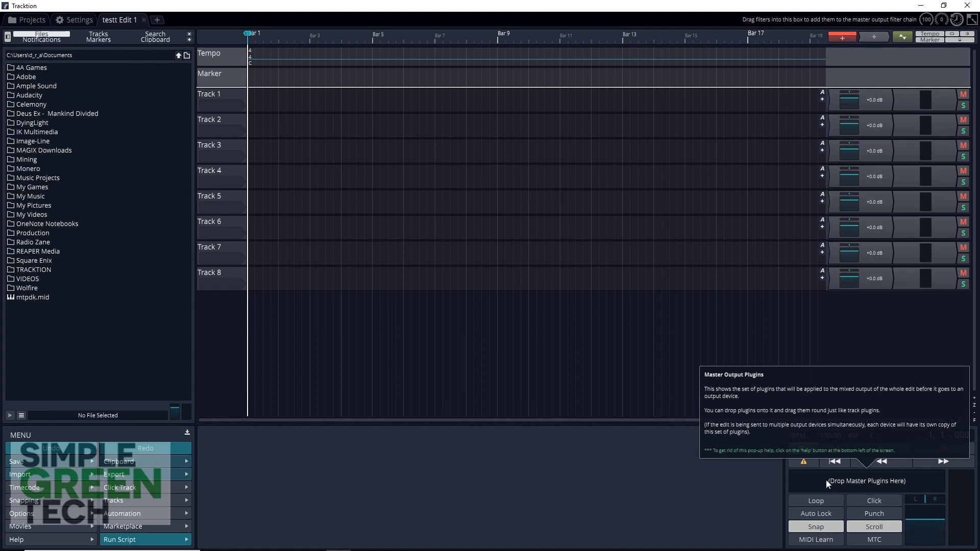
Step: Add the MT-PowerDrumKit plugin to Track 3 and move its window clear of the track's clip area
{"action": "right_click", "coordinate": [871, 40]}
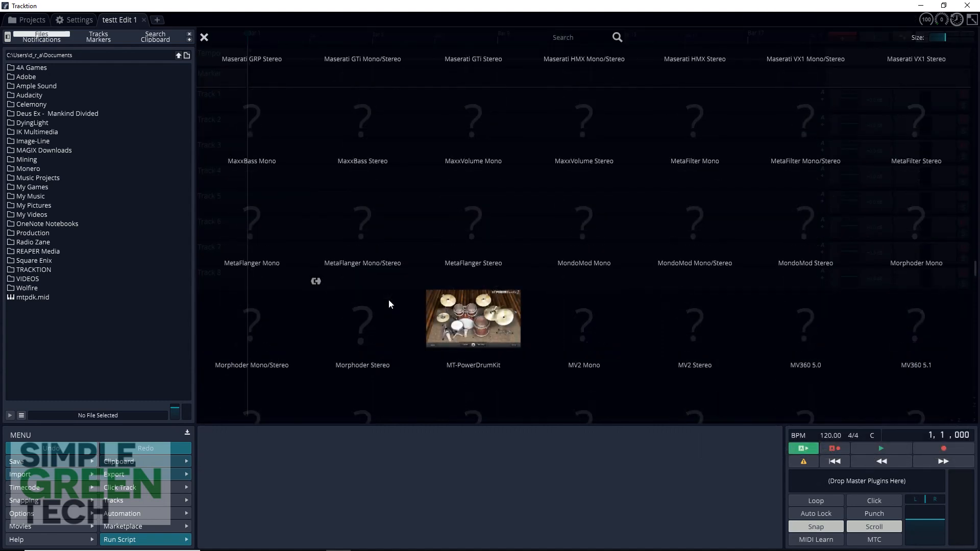
{"action": "left_click_drag", "start_coordinate": [473, 327], "coordinate": [893, 153]}
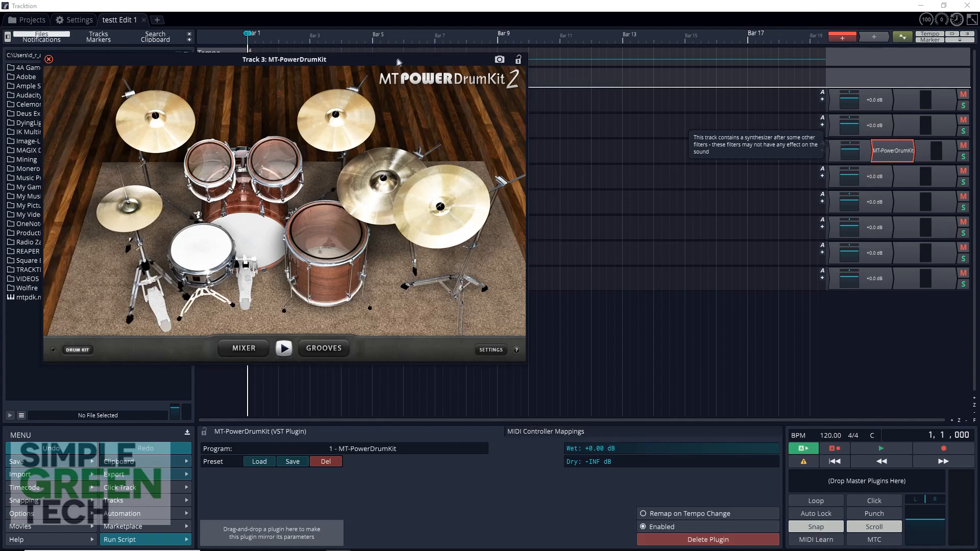
{"action": "left_click_drag", "start_coordinate": [399, 61], "coordinate": [592, 191]}
Step: Place the drum kit's "Groove 04 - 8th Closed Hi-Hat - 4/4 - Simple" on Track 3, starting at bar 2
{"action": "left_click", "coordinate": [527, 477]}
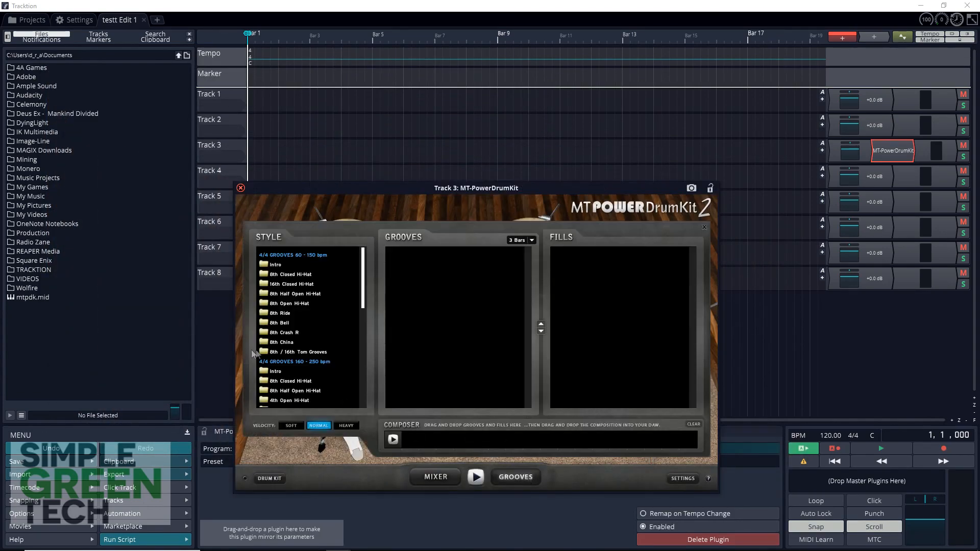
{"action": "scroll", "coordinate": [291, 381], "scroll_direction": "down", "scroll_amount": 1}
{"action": "left_click", "coordinate": [291, 354]}
{"action": "left_click", "coordinate": [443, 284]}
{"action": "left_click_drag", "start_coordinate": [431, 287], "coordinate": [321, 151]}
Step: Copy the drum groove clip and paste it five times end to end along Track 3
{"action": "key", "text": "ctrl+c"}
{"action": "key", "text": "ctrl+v"}
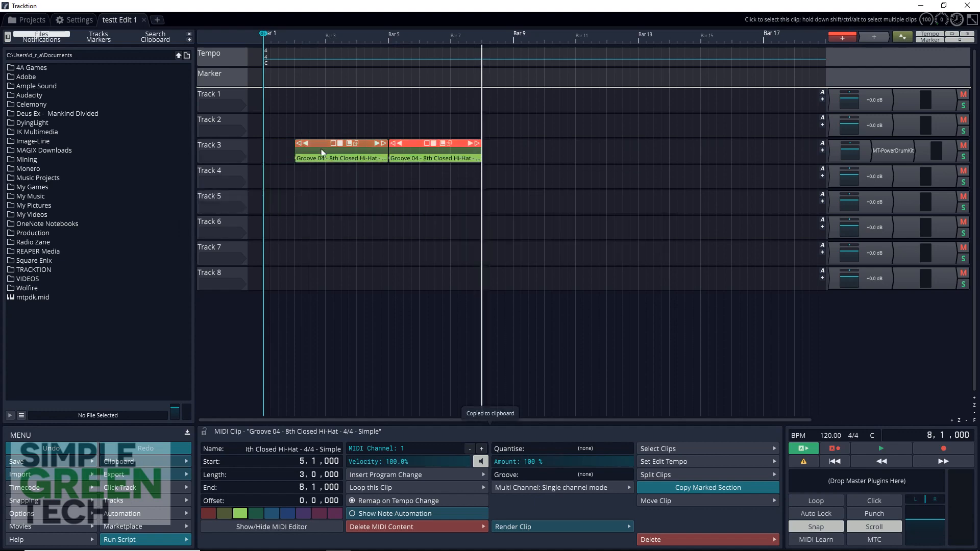
{"action": "key", "text": "ctrl+v"}
{"action": "key", "text": "ctrl+v"}
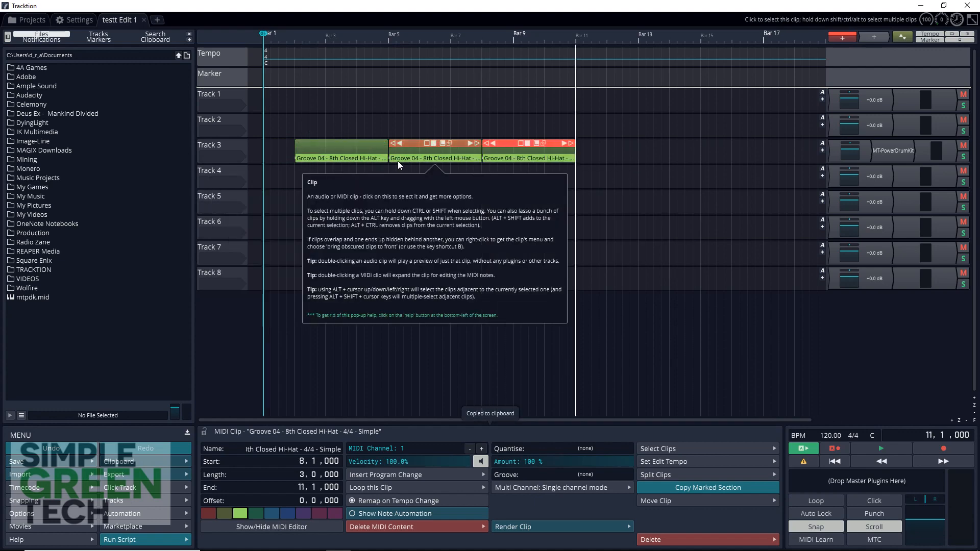
{"action": "key", "text": "ctrl+v"}
{"action": "key", "text": "ctrl+v"}
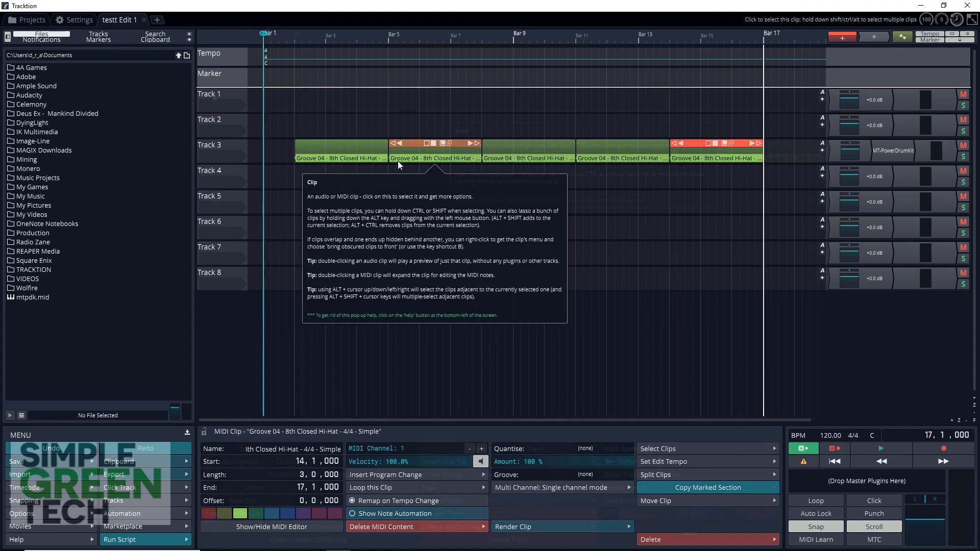
Step: Rename Track 1 as "Guitar 1"
{"action": "left_click", "coordinate": [215, 97]}
{"action": "right_click", "coordinate": [214, 97]}
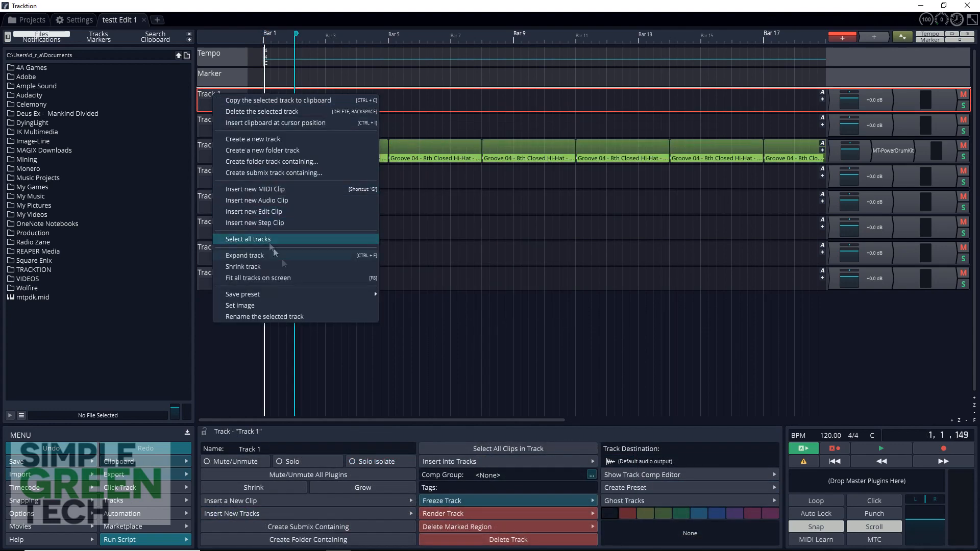
{"action": "left_click", "coordinate": [307, 317]}
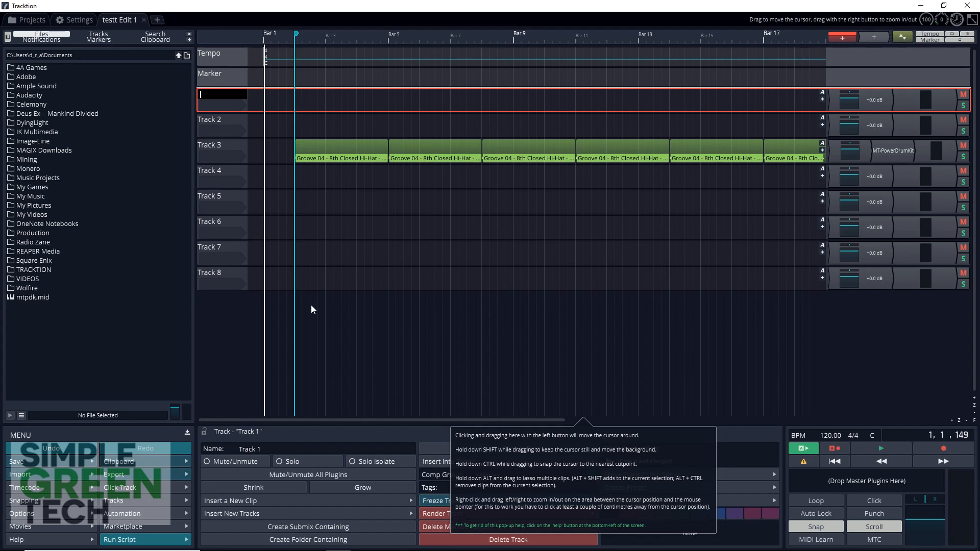
{"action": "type", "text": "Guitar 1"}
{"action": "key", "text": "Return"}
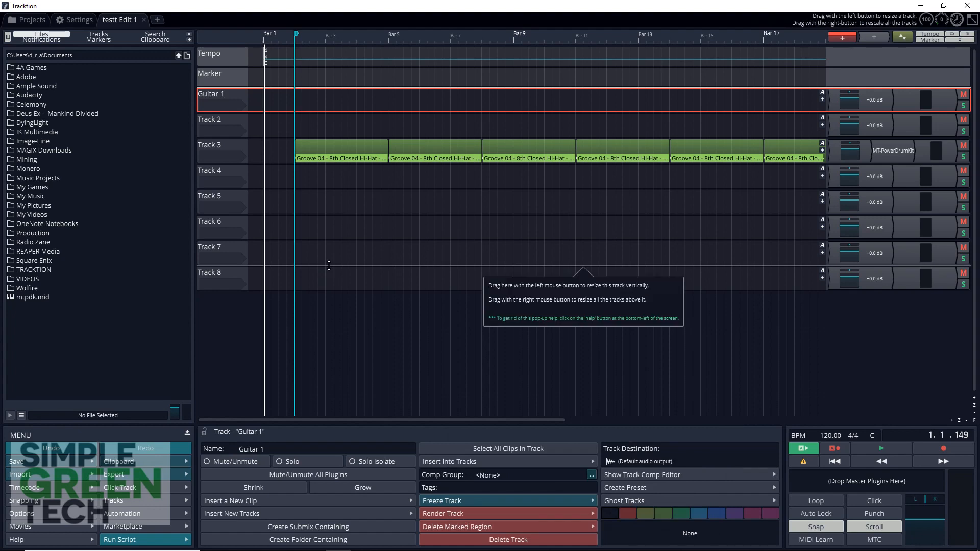
Step: Assign Input 2 as the input of the Guitar 1 track
{"action": "left_click", "coordinate": [237, 106]}
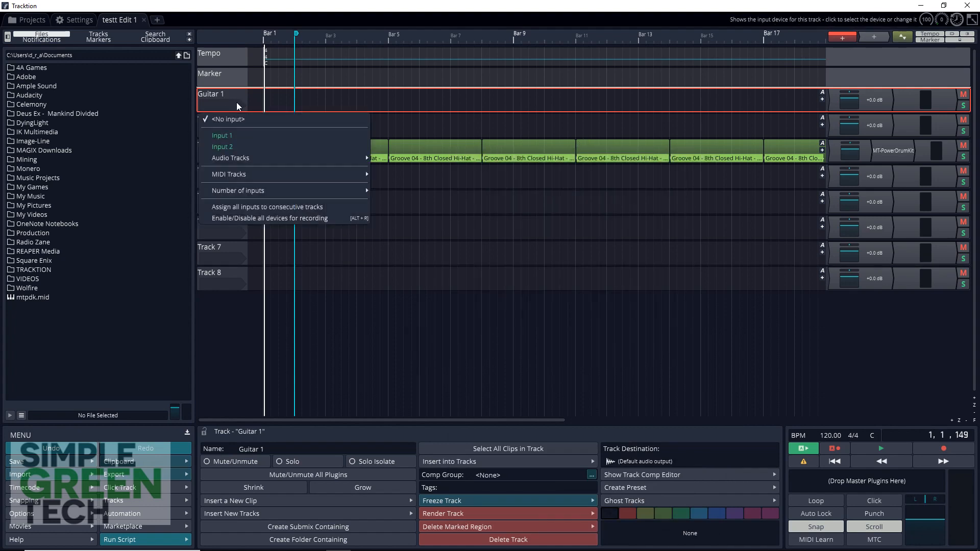
{"action": "left_click", "coordinate": [239, 148]}
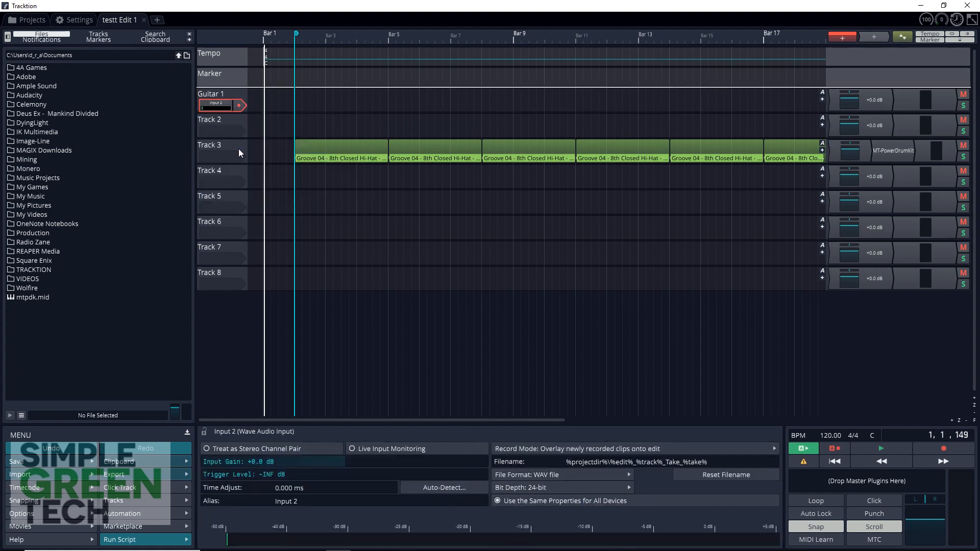
{"action": "left_click", "coordinate": [230, 97]}
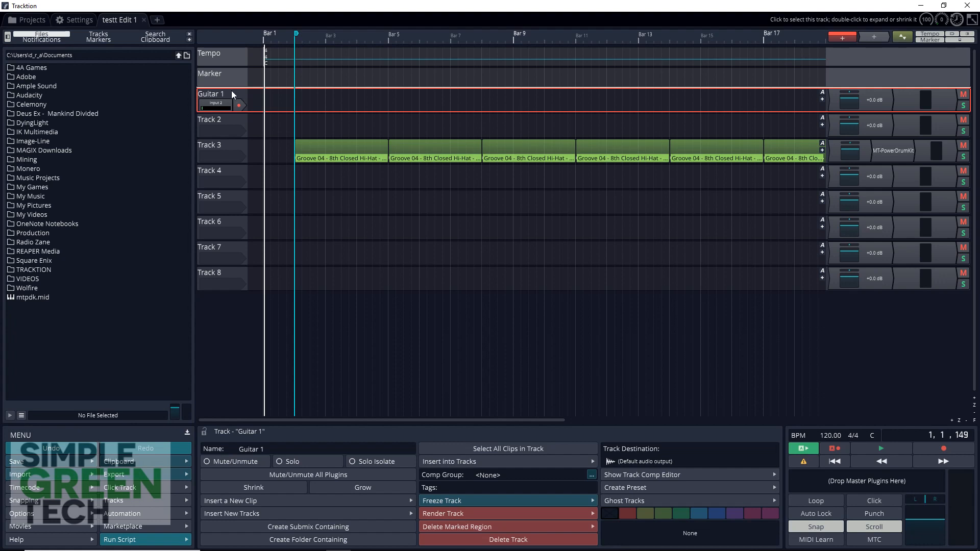
Step: Arm Guitar 1 for recording and turn on live input monitoring for Input 2
{"action": "left_click", "coordinate": [239, 107]}
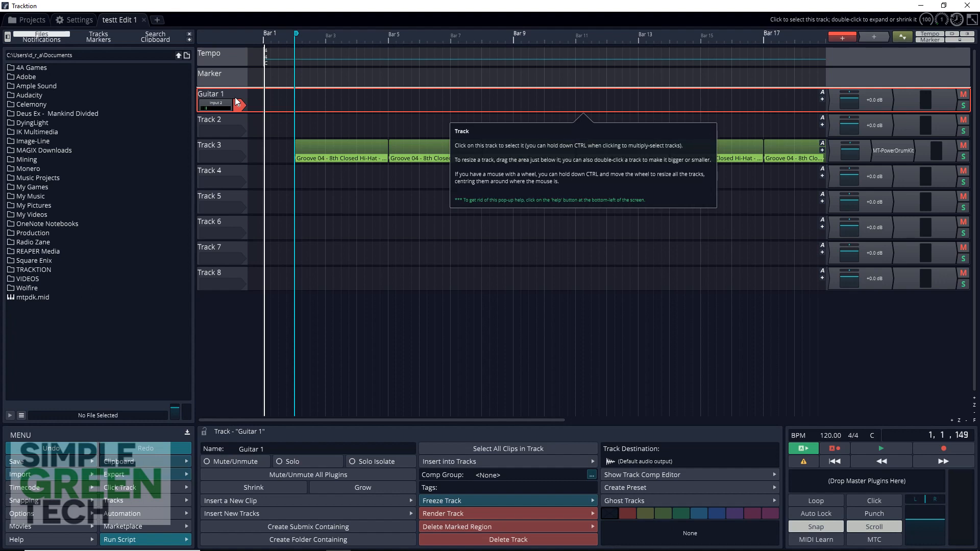
{"action": "left_click", "coordinate": [222, 106]}
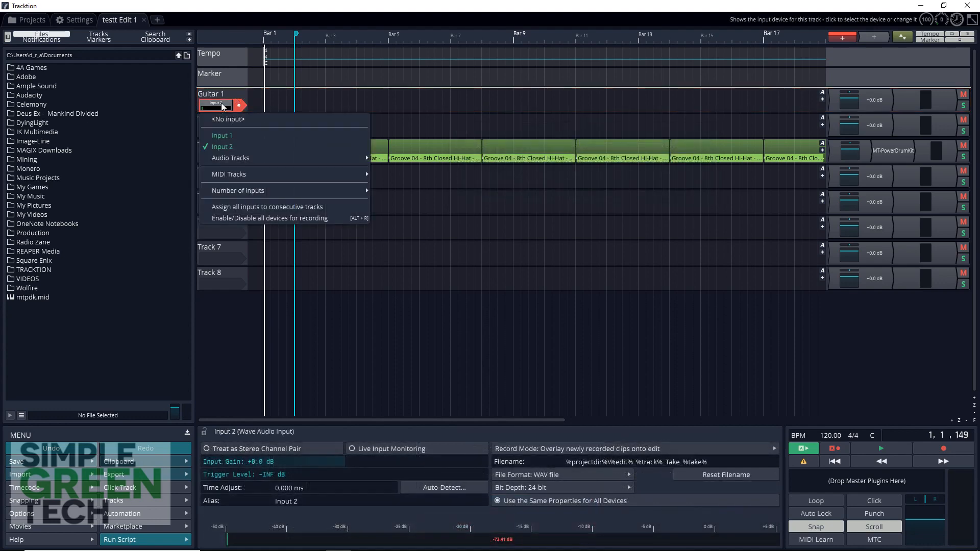
{"action": "left_click", "coordinate": [223, 109]}
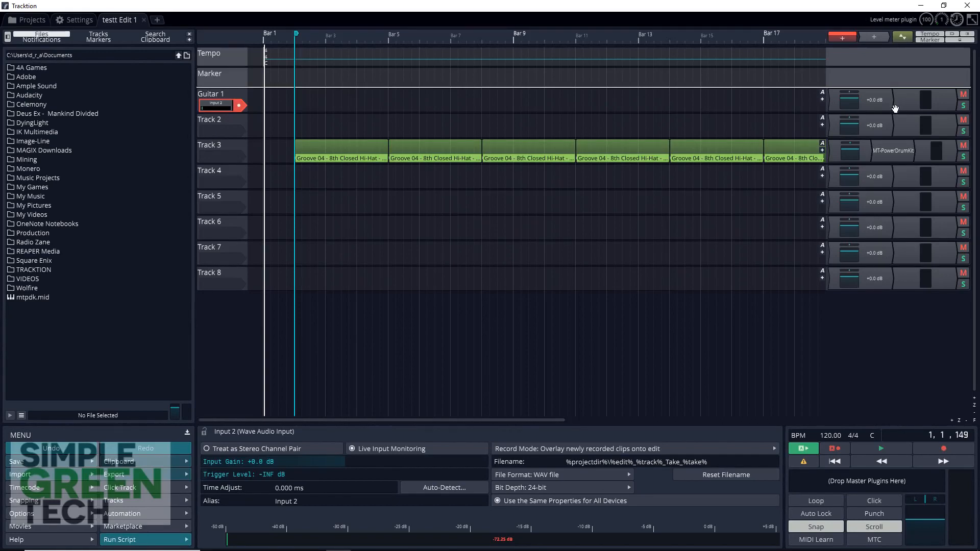
Step: Add the VST3 plugin AmpliTube 4 to the Guitar 1 track and open its preset list
{"action": "right_click", "coordinate": [894, 107]}
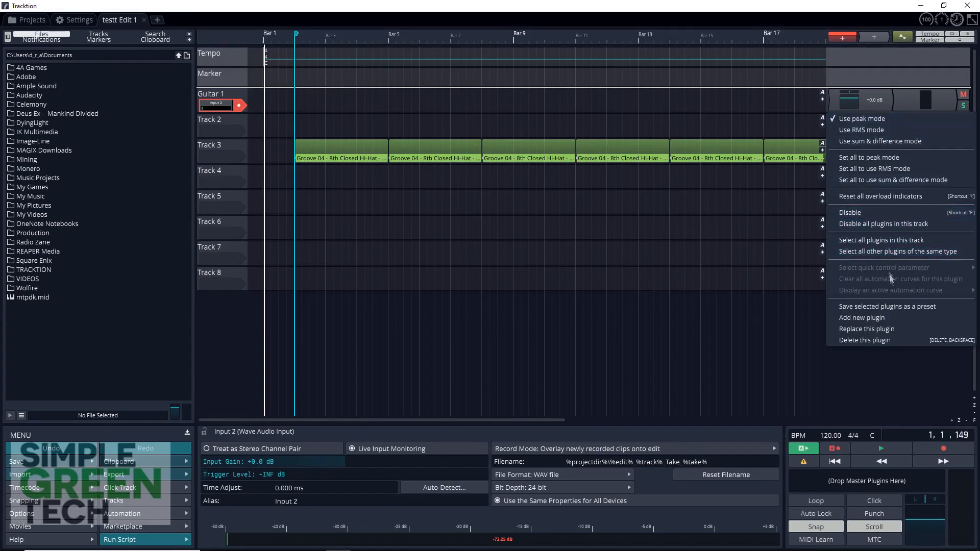
{"action": "left_click", "coordinate": [910, 318]}
{"action": "mouse_move", "coordinate": [906, 313]}
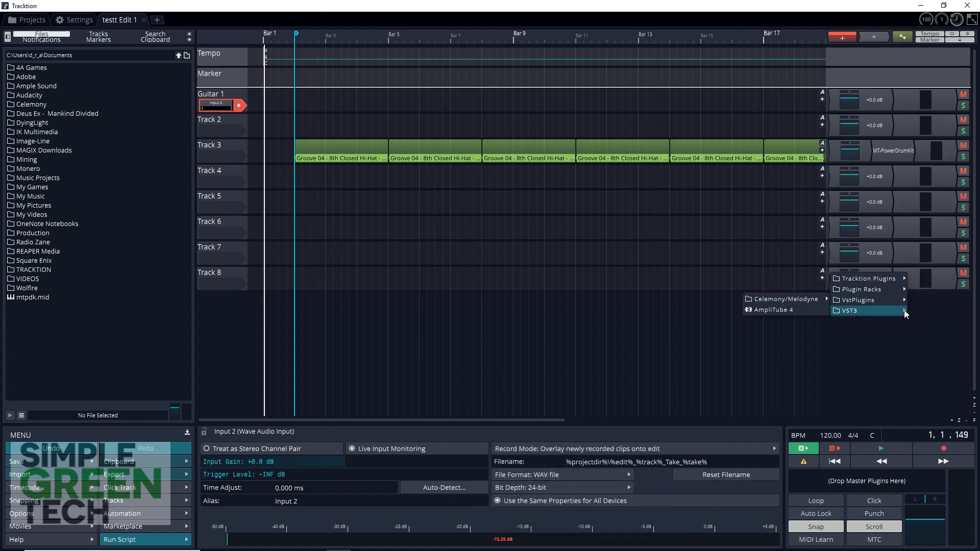
{"action": "left_click", "coordinate": [789, 311]}
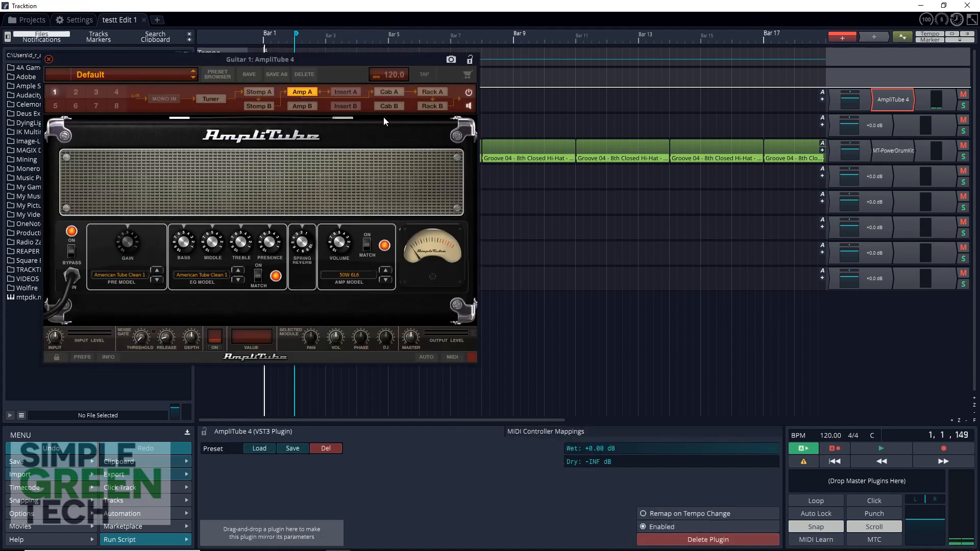
{"action": "left_click", "coordinate": [127, 75]}
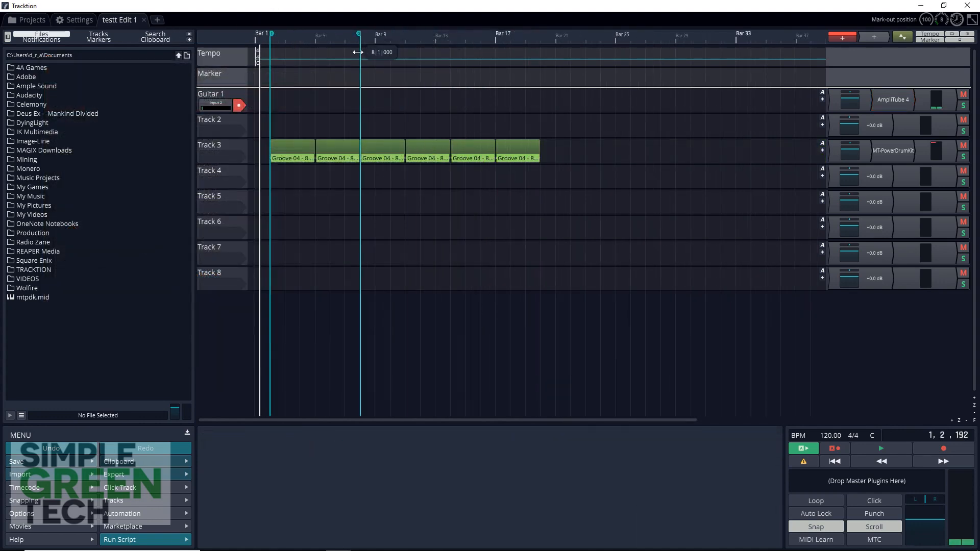
Step: Mark the range from bar 2 to bar 8 and enable looping
{"action": "scroll", "coordinate": [277, 34], "scroll_direction": "up", "scroll_amount": 4}
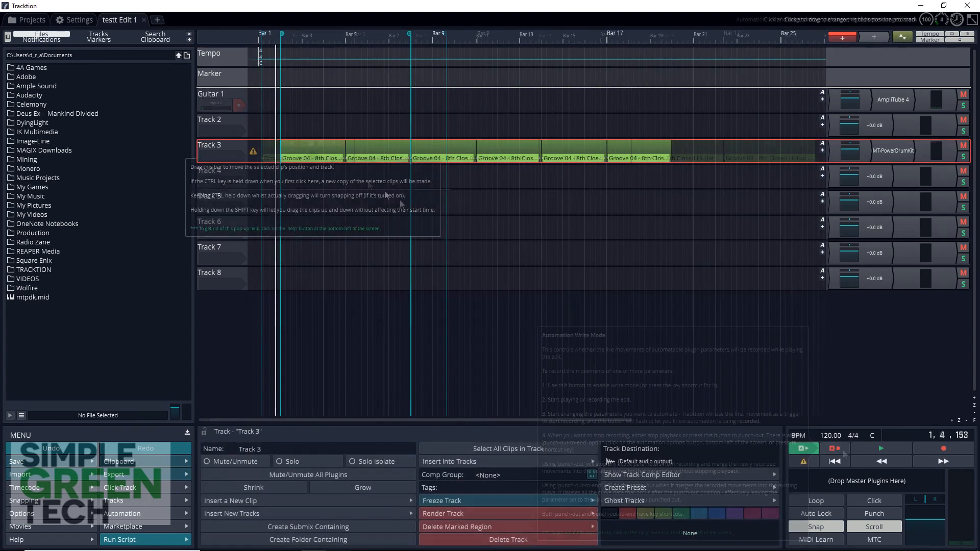
{"action": "left_click", "coordinate": [820, 503]}
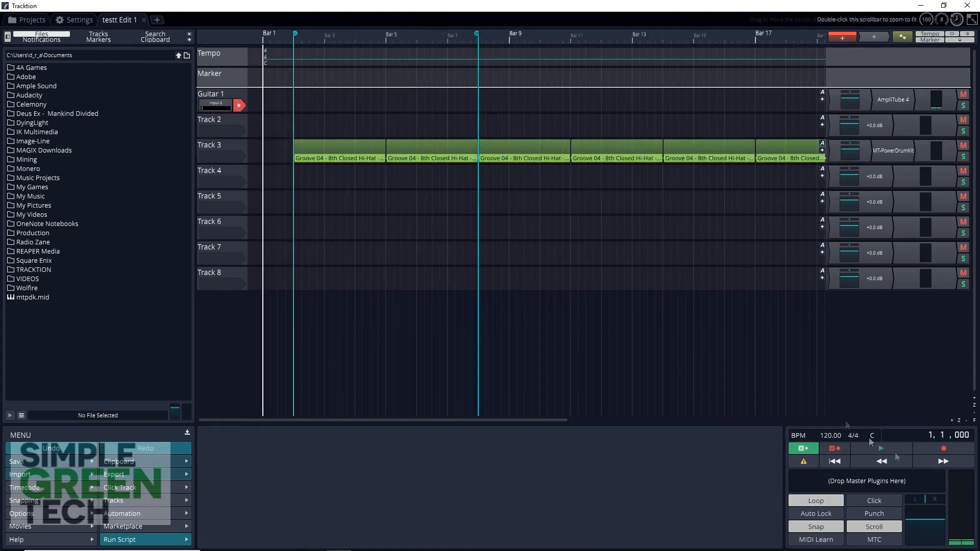
Step: Record several looped guitar takes on Guitar 1, stop the recording, and disarm the track's input
{"action": "left_click", "coordinate": [929, 449]}
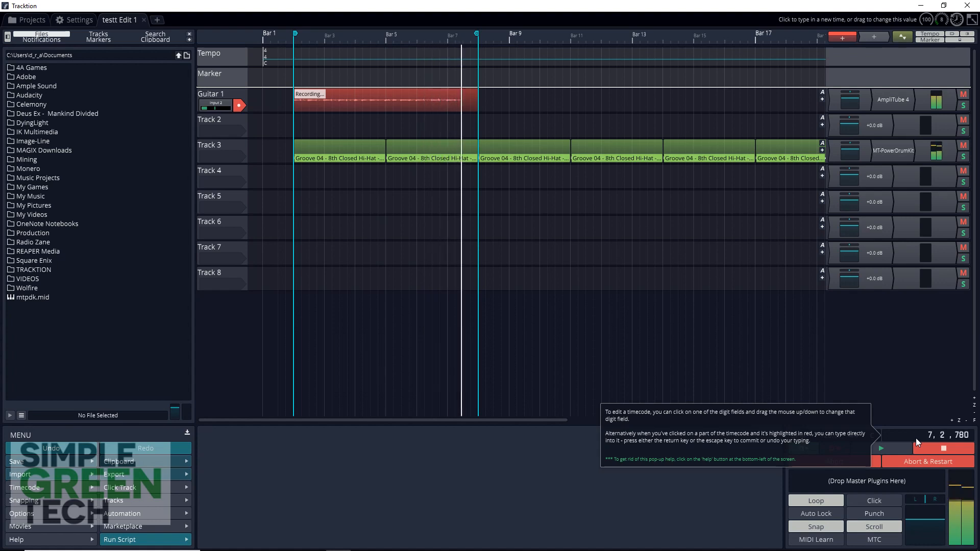
{"action": "key", "text": "space"}
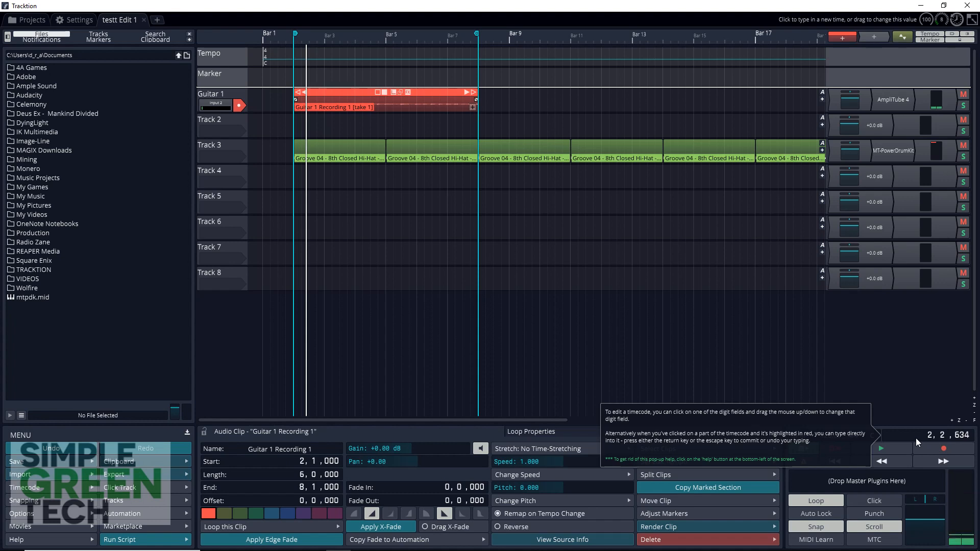
{"action": "left_click", "coordinate": [238, 106]}
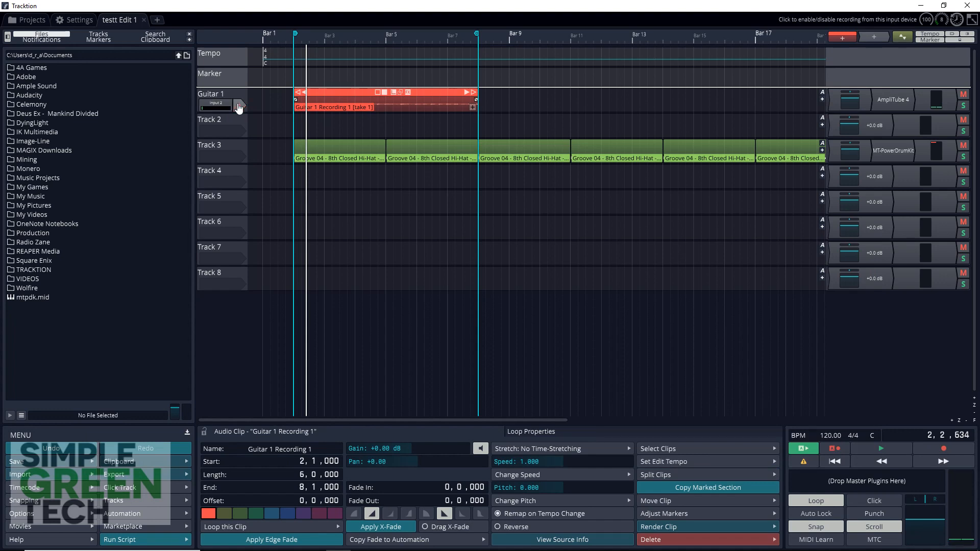
Step: Try take 2 and take 5 as the active take of the Guitar 1 recording
{"action": "left_click", "coordinate": [476, 100]}
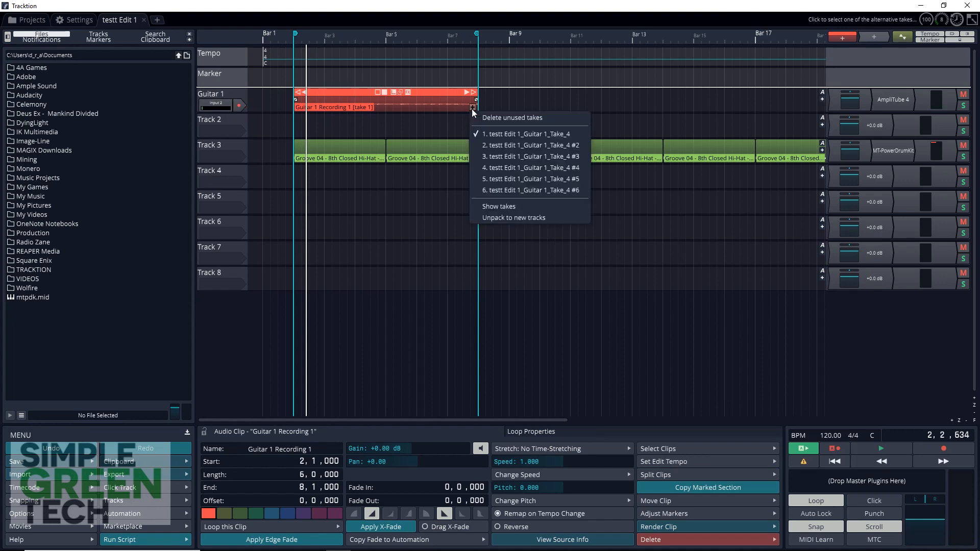
{"action": "left_click", "coordinate": [512, 149]}
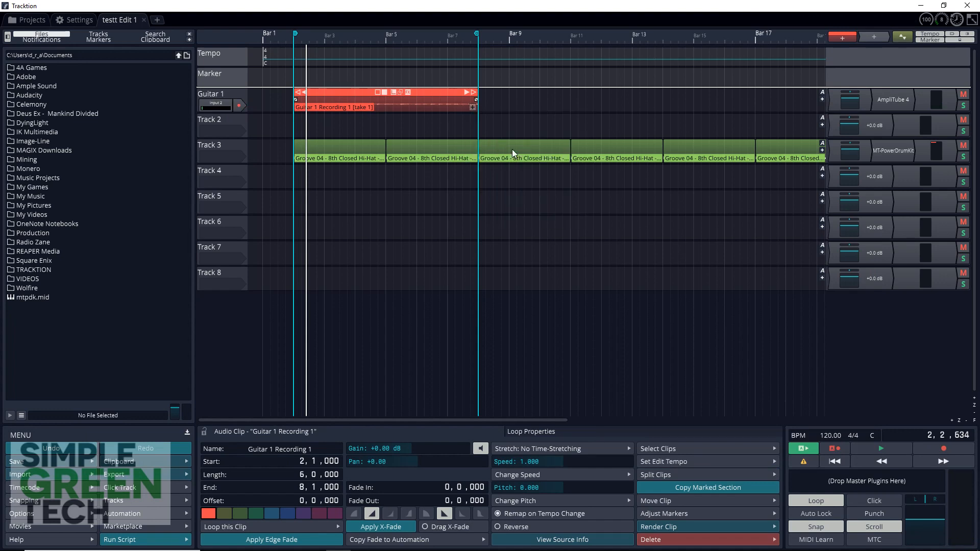
{"action": "left_click", "coordinate": [473, 108]}
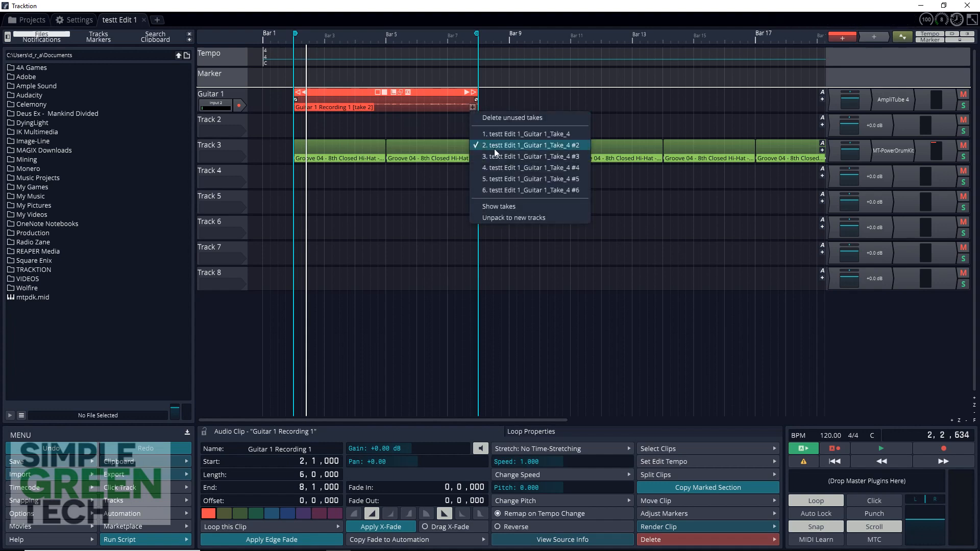
{"action": "left_click", "coordinate": [504, 179]}
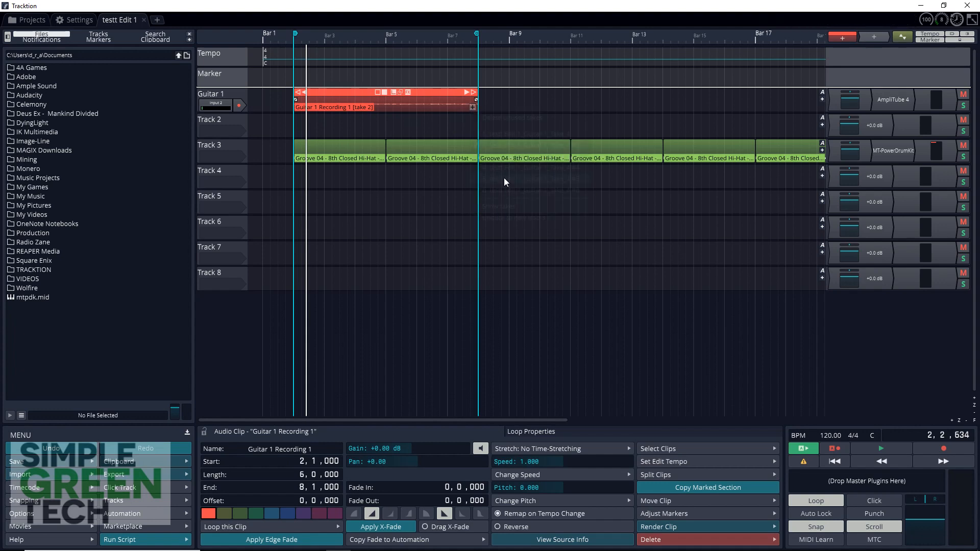
Step: Make take 4 the active take of the Guitar 1 recording and audition it with the drums
{"action": "left_click", "coordinate": [469, 106]}
{"action": "left_click", "coordinate": [472, 108]}
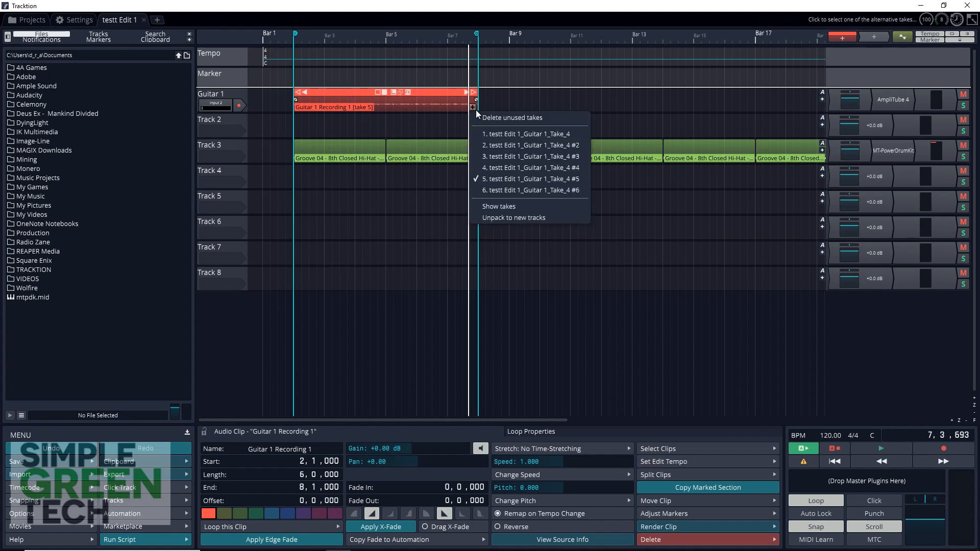
{"action": "left_click", "coordinate": [497, 166]}
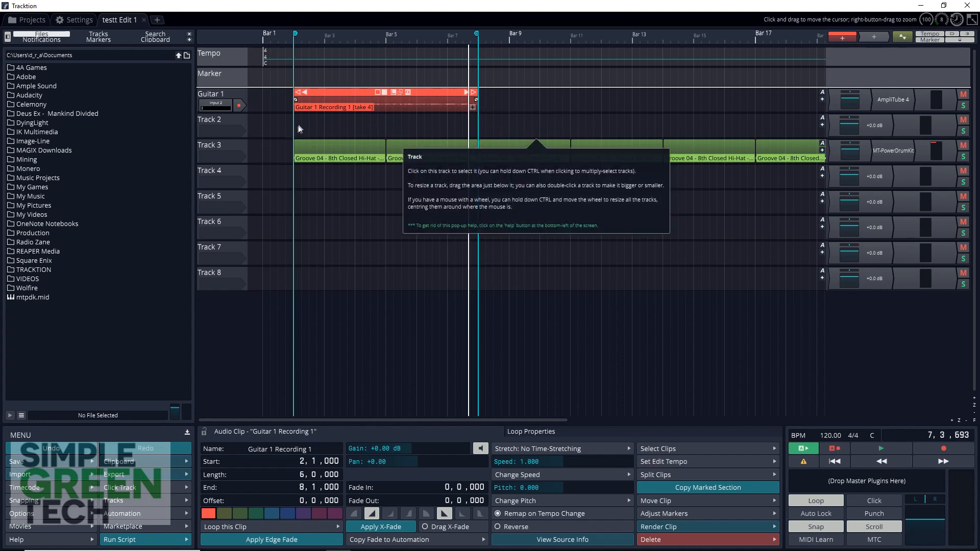
{"action": "key", "text": "space"}
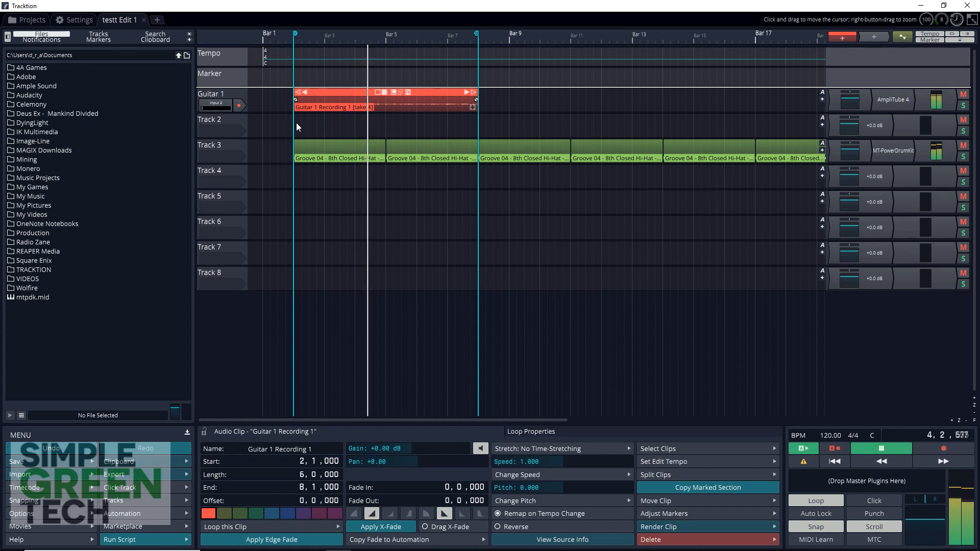
{"action": "key", "text": "space"}
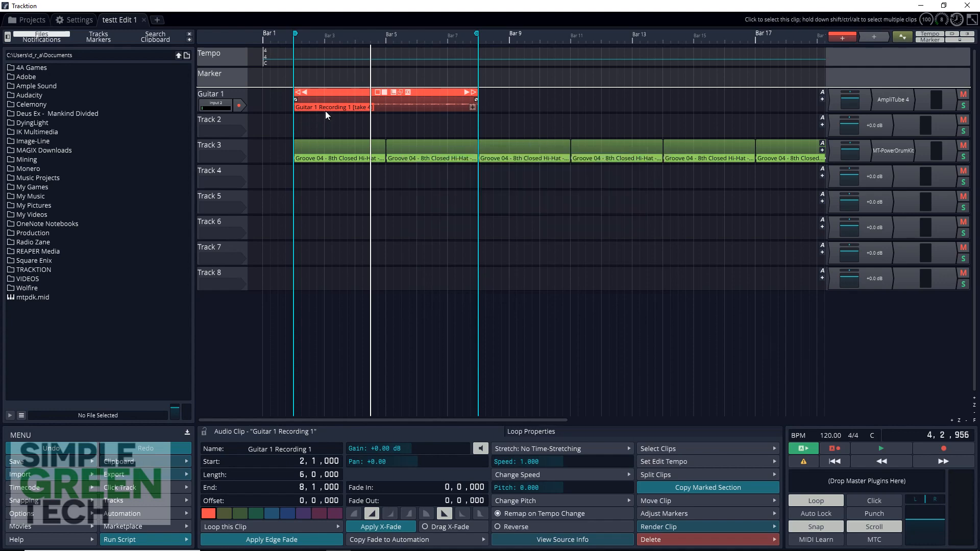
Step: Copy the Guitar 1 take 4 clip and paste it twice end to end, extending the guitar part to bar 20
{"action": "left_click", "coordinate": [314, 100]}
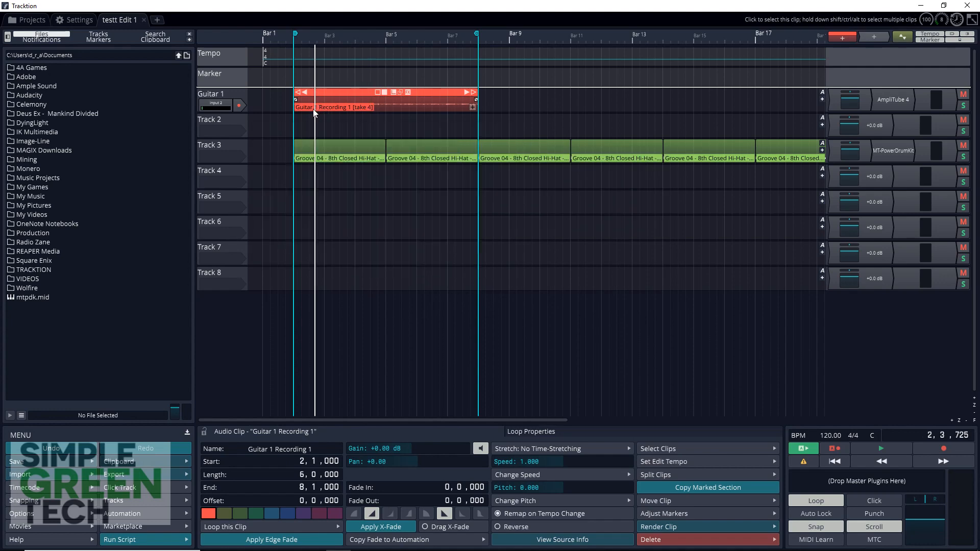
{"action": "key", "text": "ctrl+c"}
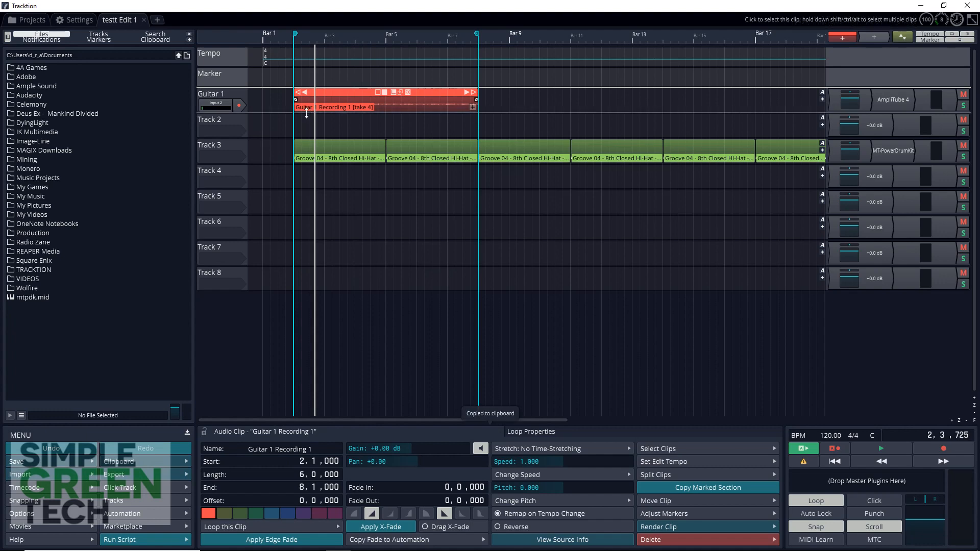
{"action": "key", "text": "ctrl+v"}
{"action": "key", "text": "ctrl+v"}
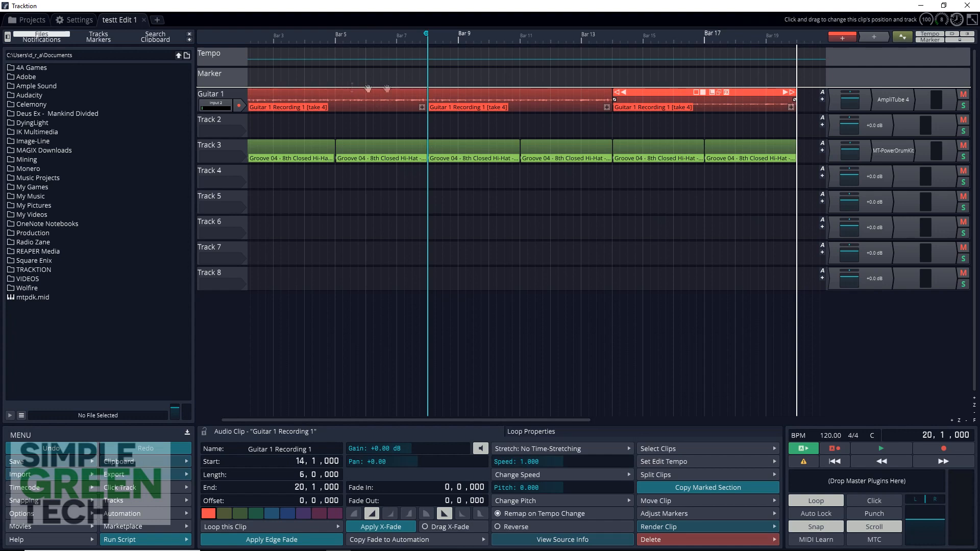
{"action": "mouse_move", "coordinate": [338, 117]}
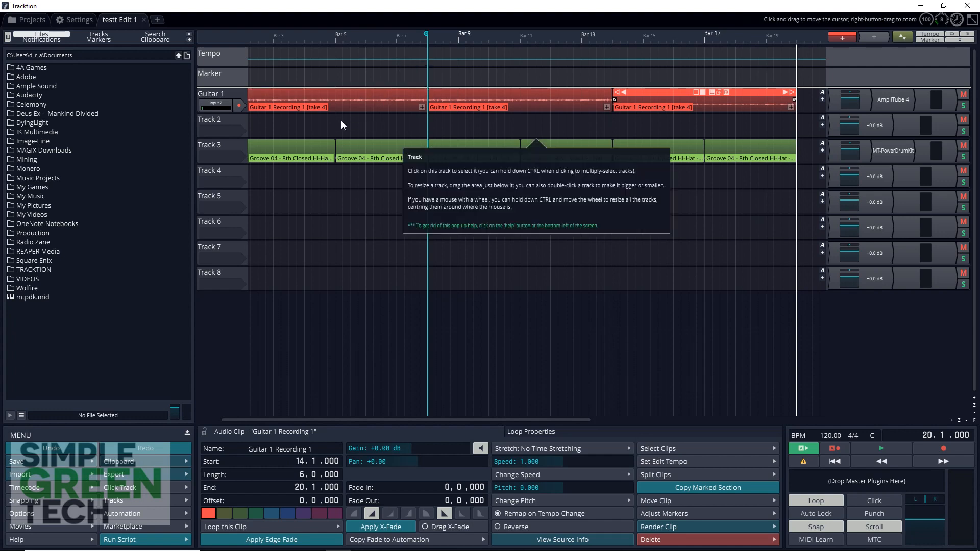